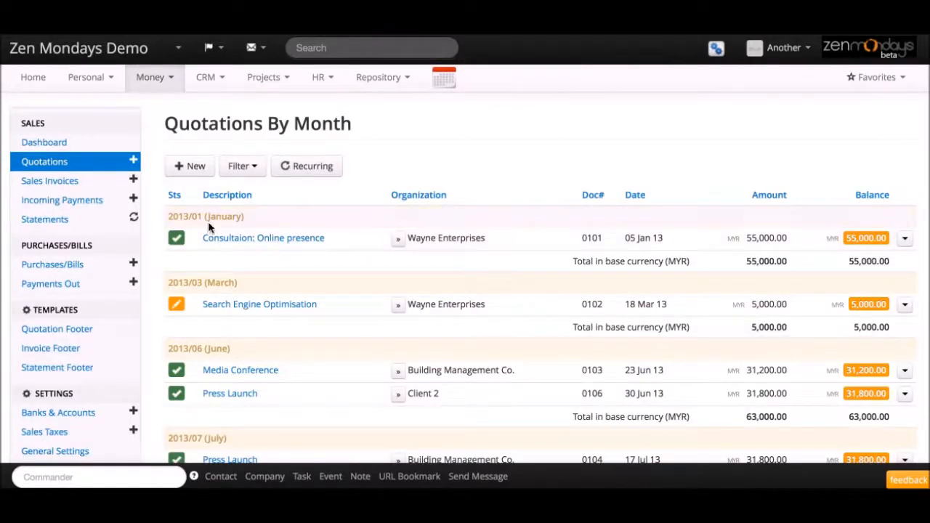
Step: Start a new quotation addressed to Client 6 and continue to the full quotation form
{"action": "left_click", "coordinate": [186, 166]}
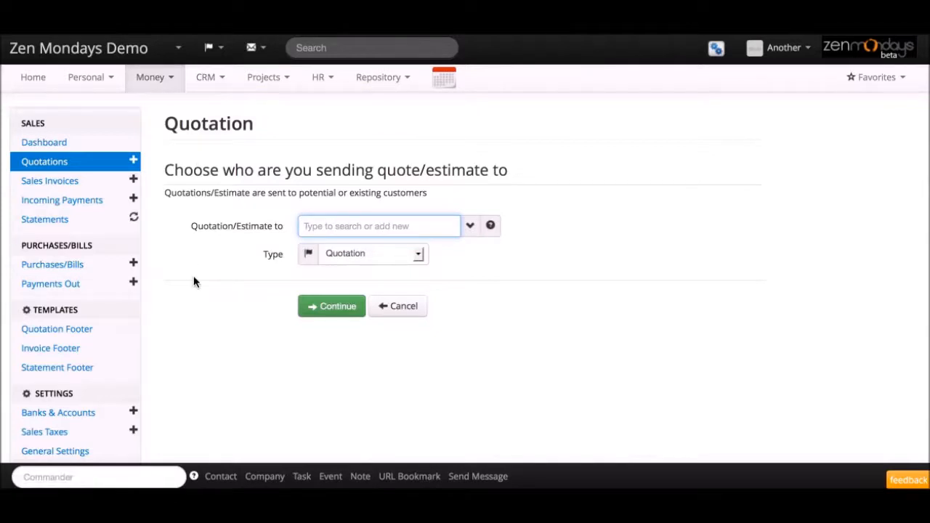
{"action": "type", "text": "b"}
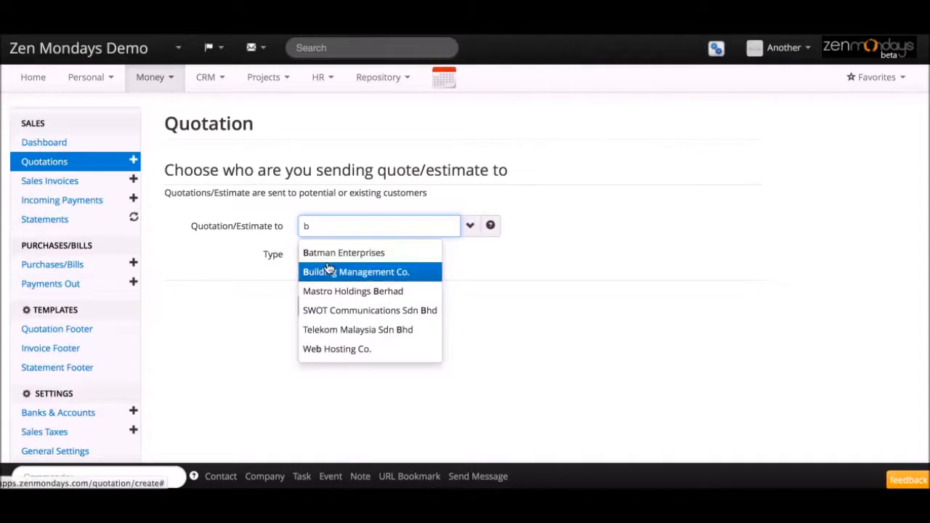
{"action": "key", "text": "BackSpace"}
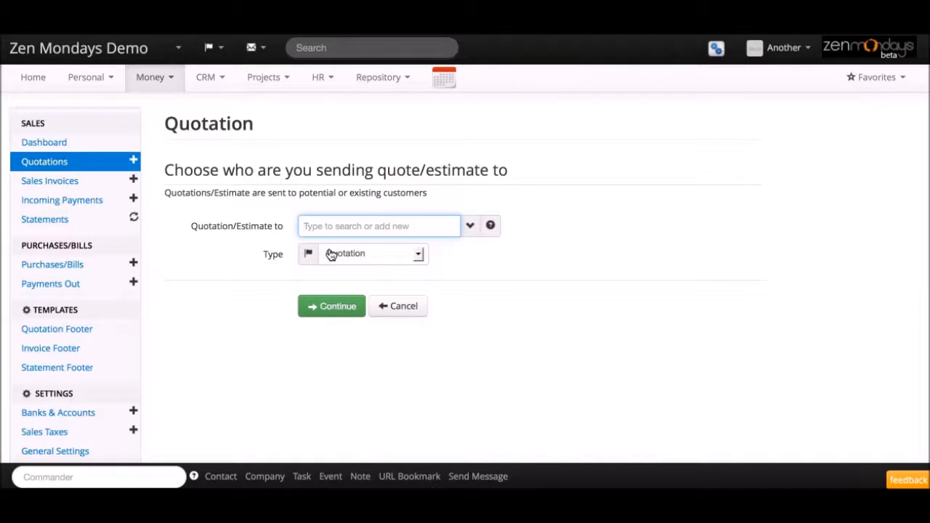
{"action": "type", "text": "Client"}
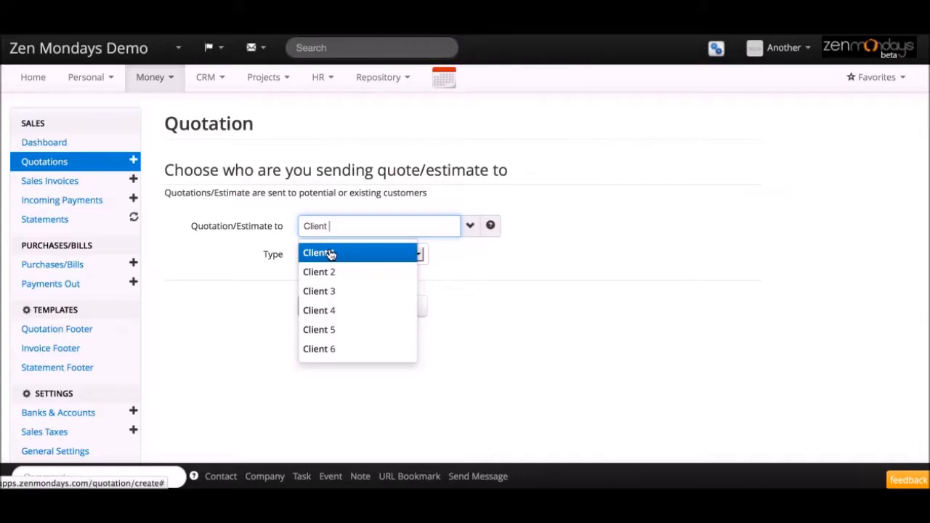
{"action": "left_click", "coordinate": [339, 356]}
{"action": "left_click", "coordinate": [336, 317]}
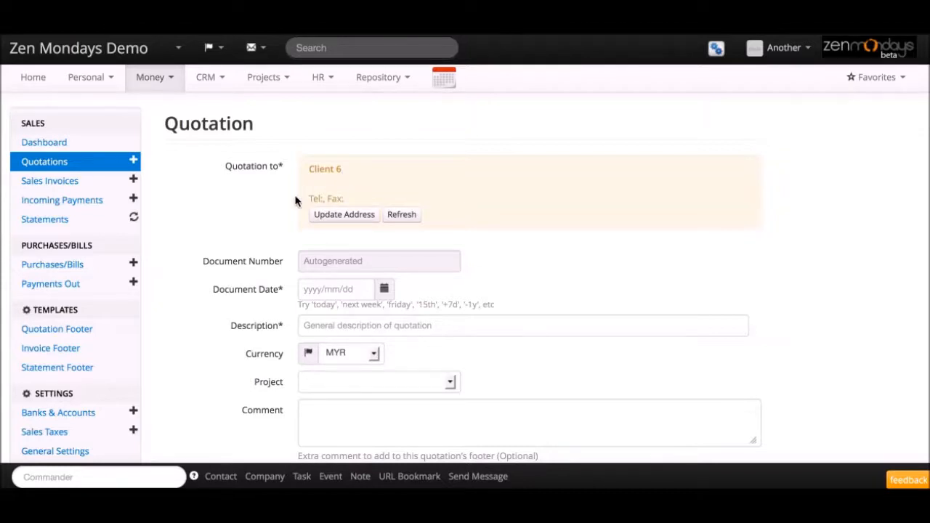
Step: Enter Client 6's full address, fax and phone number, save the update and dismiss the confirmation
{"action": "left_click", "coordinate": [354, 214]}
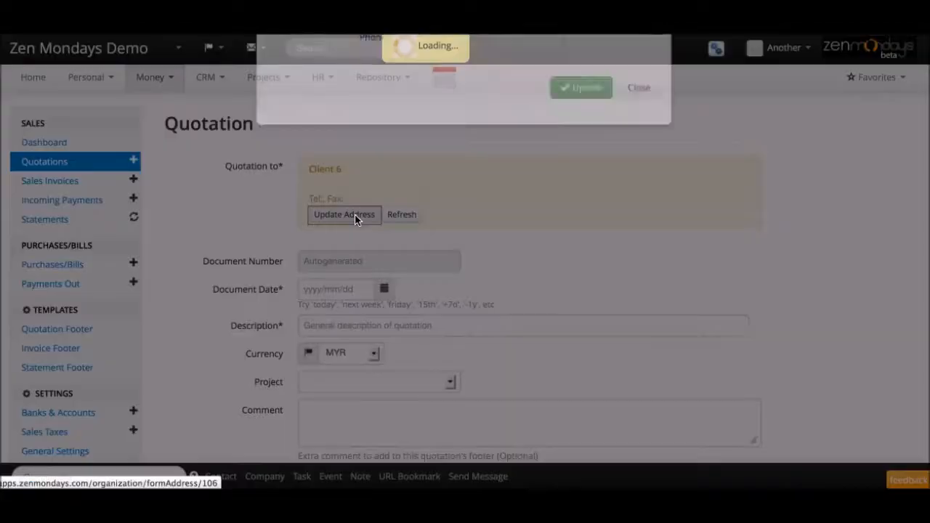
{"action": "left_click", "coordinate": [438, 110]}
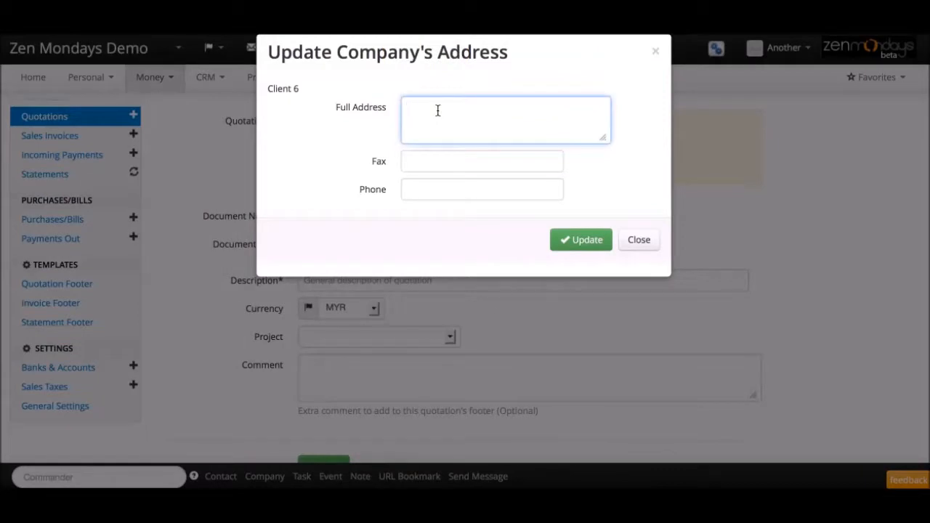
{"action": "type", "text": "ieprhgaehgajghagh"}
{"action": "left_click", "coordinate": [473, 160]}
{"action": "left_click", "coordinate": [464, 187]}
{"action": "type", "text": "4397476"}
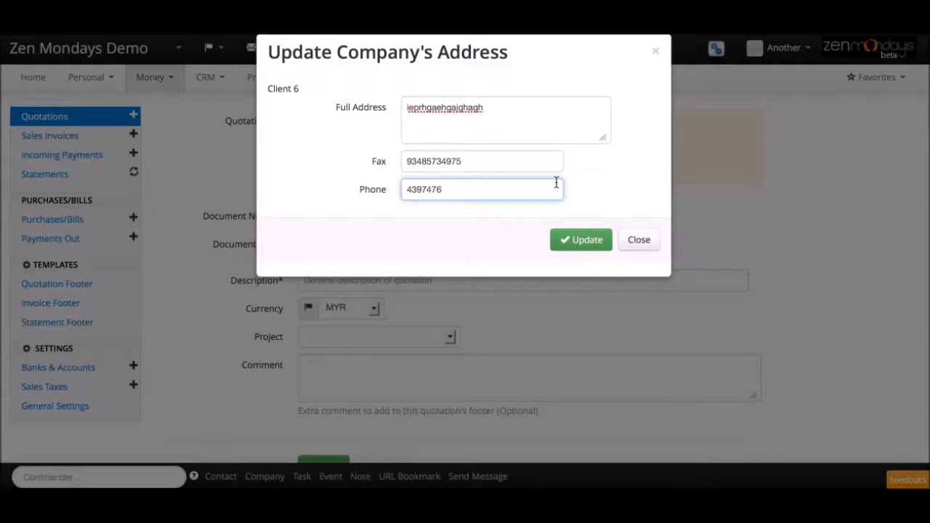
{"action": "left_click", "coordinate": [576, 244]}
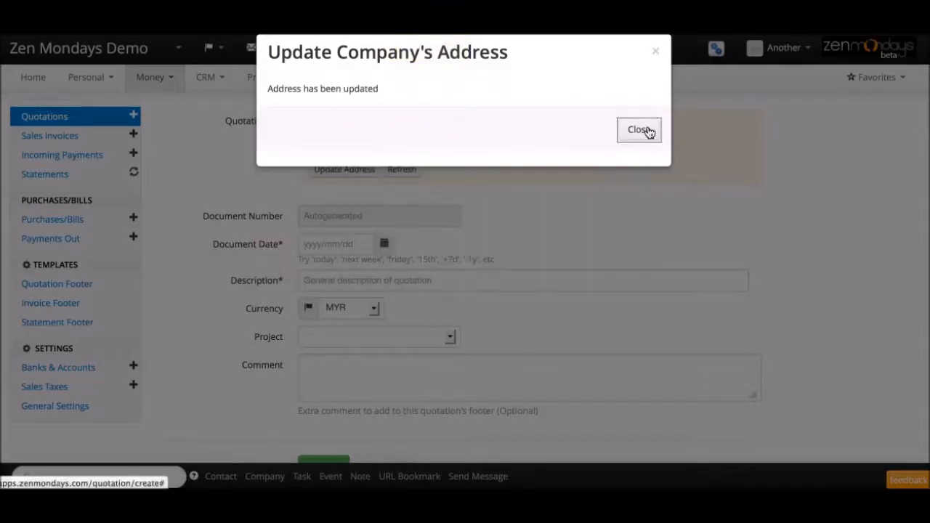
{"action": "left_click", "coordinate": [639, 130]}
Step: Refresh the quotation's client block so Client 6's new address, phone and fax appear
{"action": "left_click", "coordinate": [402, 218]}
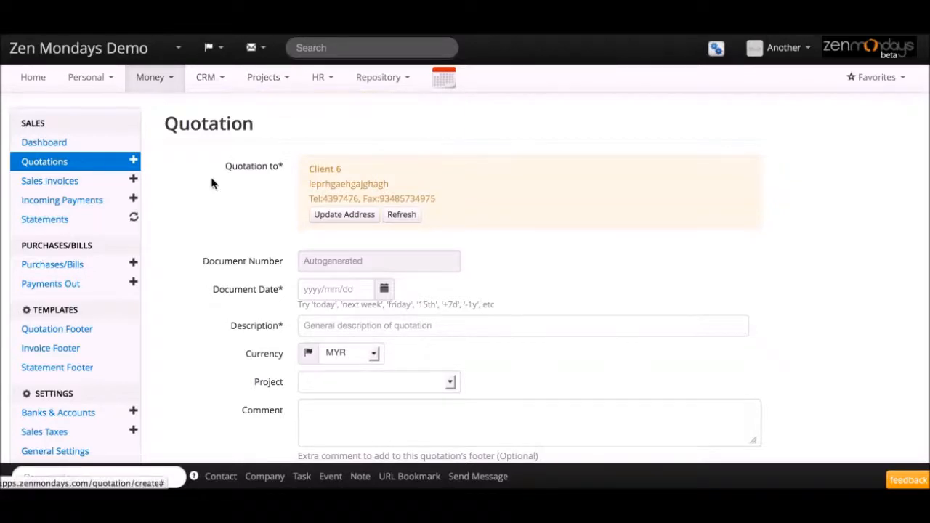
{"action": "scroll", "coordinate": [220, 264], "scroll_direction": "down", "scroll_amount": 1}
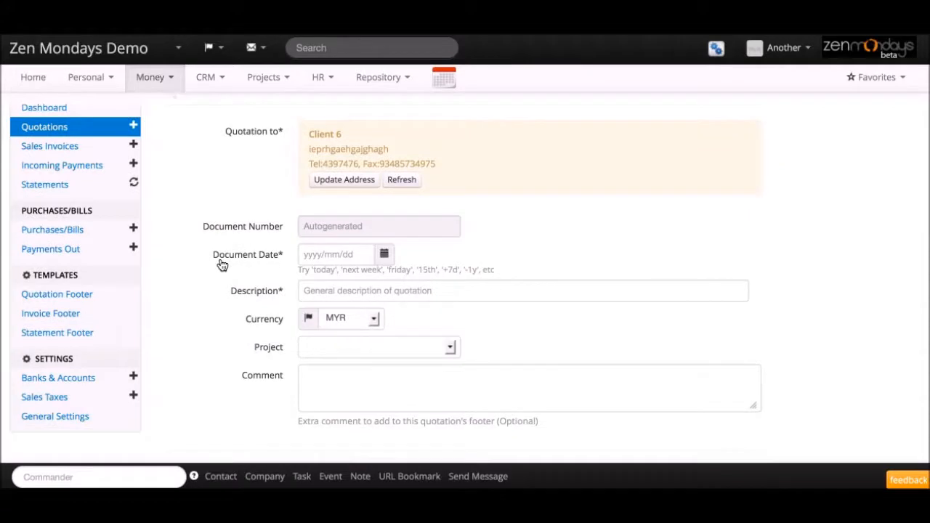
Step: Try 'today' and then 'next wed' as the quotation's document date
{"action": "left_click", "coordinate": [318, 259]}
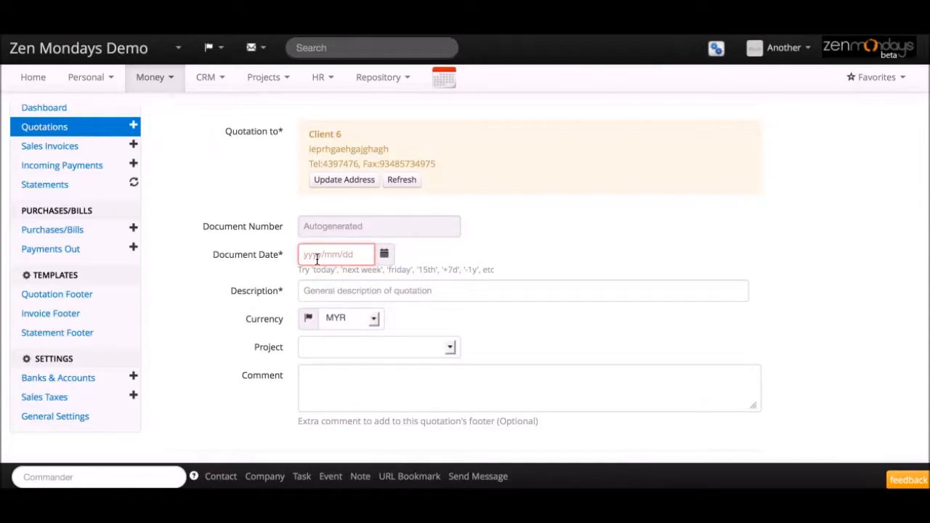
{"action": "type", "text": "today"}
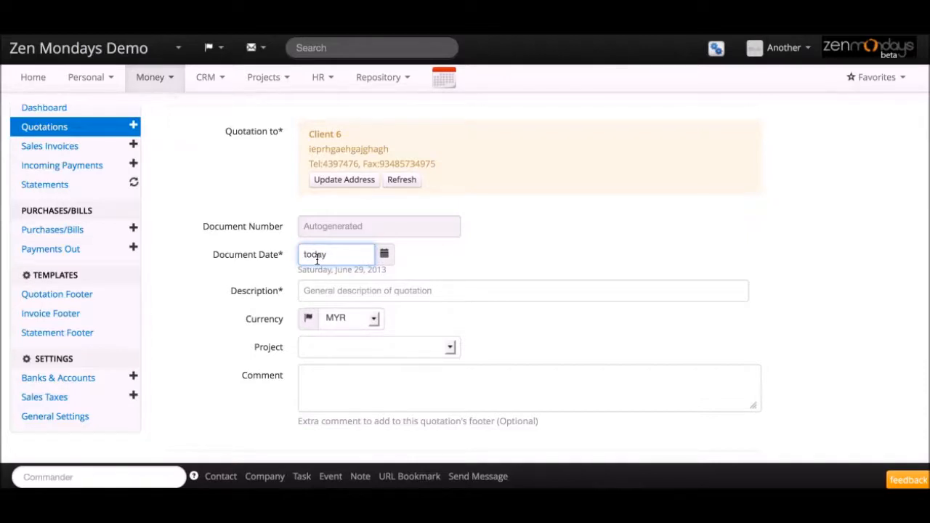
{"action": "key", "text": "Return"}
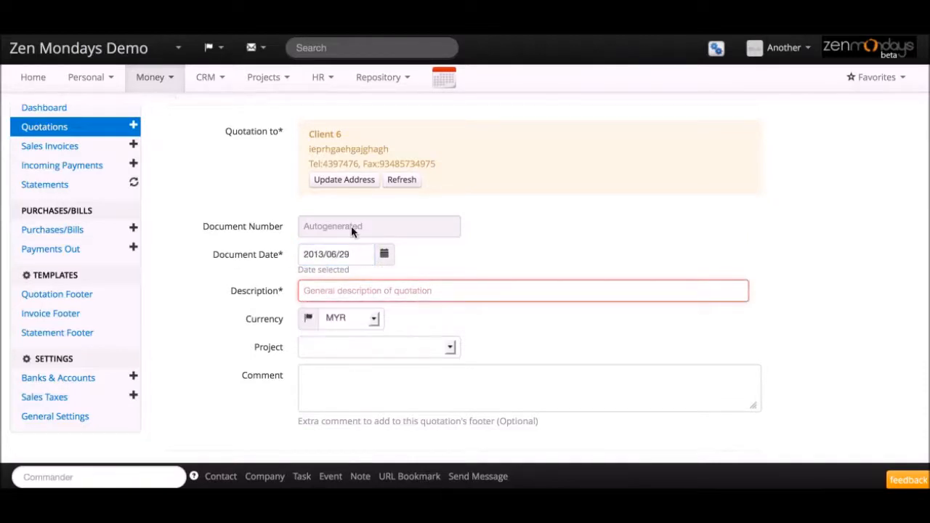
{"action": "left_click", "coordinate": [305, 253]}
{"action": "type", "text": "next"}
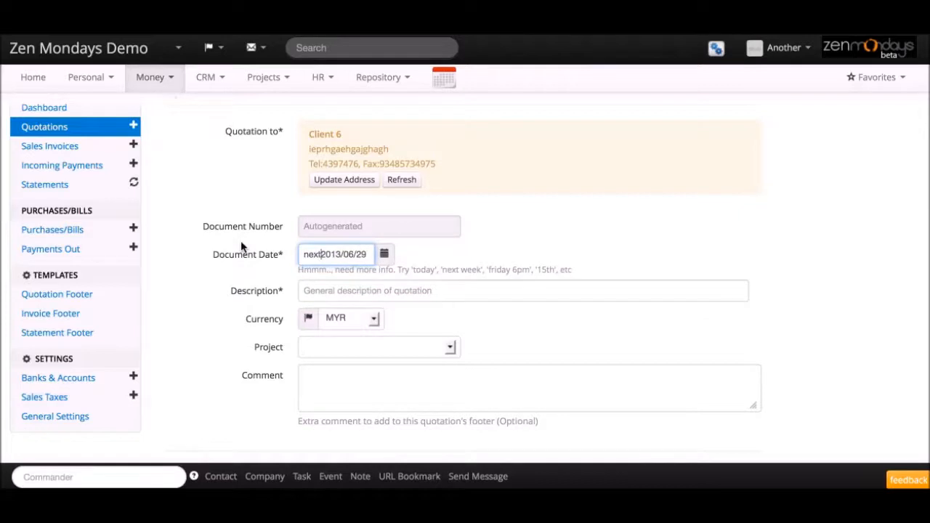
{"action": "left_click_drag", "start_coordinate": [367, 254], "coordinate": [166, 240]}
{"action": "type", "text": "nxt we"}
{"action": "key", "text": "BackSpace"}
{"action": "key", "text": "BackSpace"}
{"action": "key", "text": "BackSpace"}
{"action": "key", "text": "BackSpace"}
{"action": "key", "text": "BackSpace"}
{"action": "type", "text": "next w"}
{"action": "key", "text": "BackSpace"}
{"action": "type", "text": "wed"}
{"action": "key", "text": "Tab"}
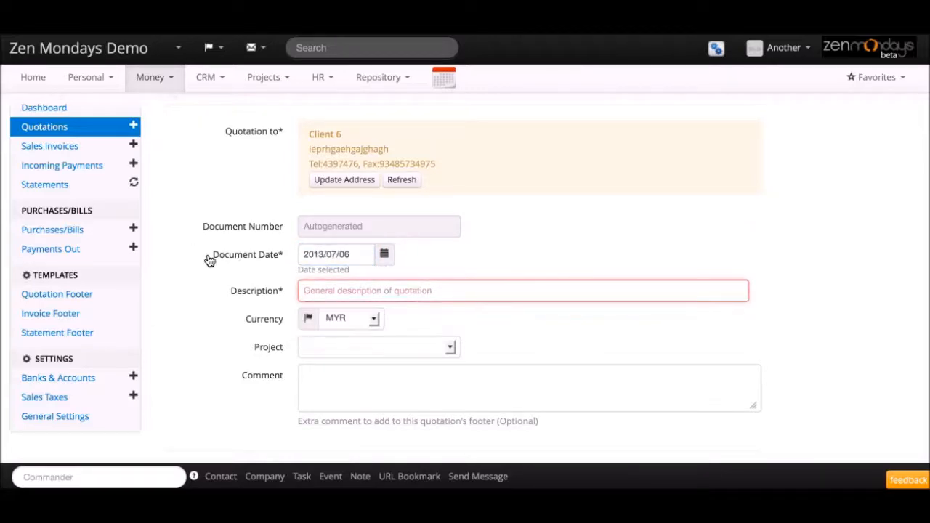
Step: Replace the document date with 28 Jul, giving 2013/07/28
{"action": "left_click", "coordinate": [354, 259]}
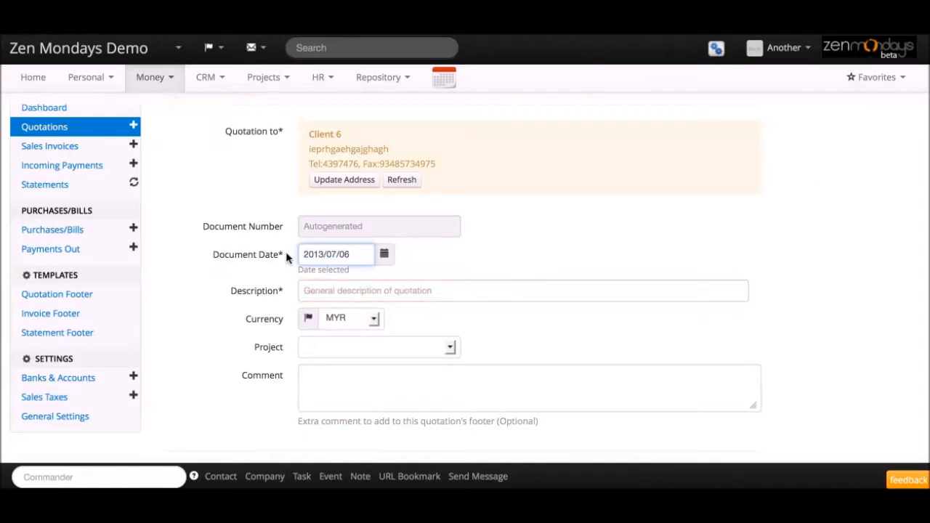
{"action": "left_click_drag", "start_coordinate": [357, 254], "coordinate": [239, 250]}
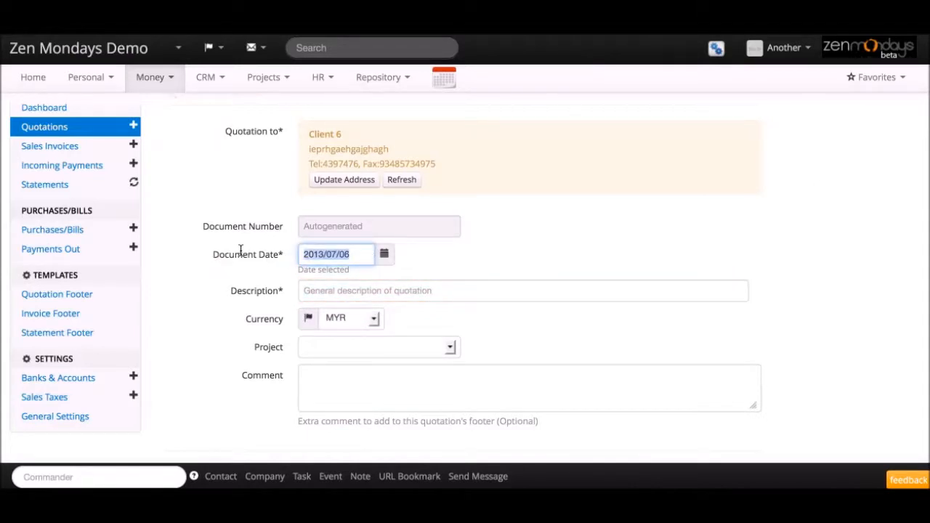
{"action": "type", "text": "28 Jul"}
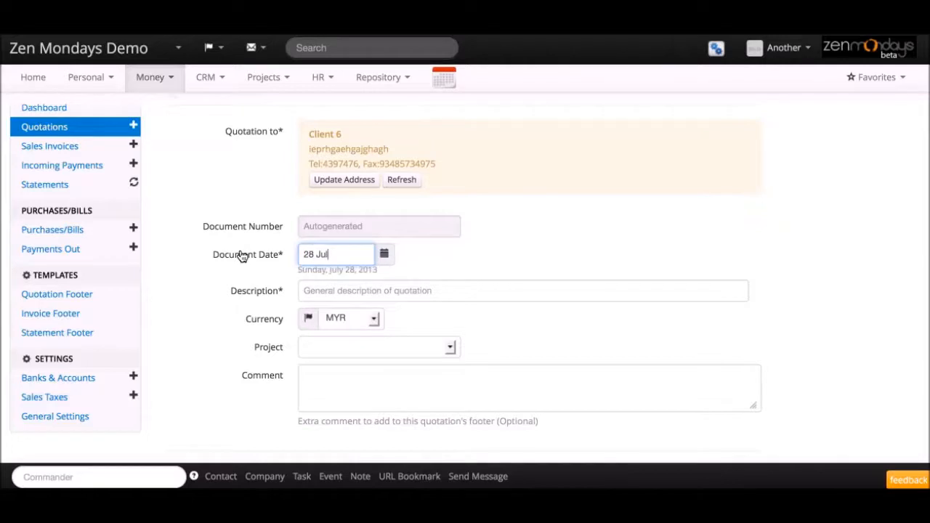
{"action": "key", "text": "Return"}
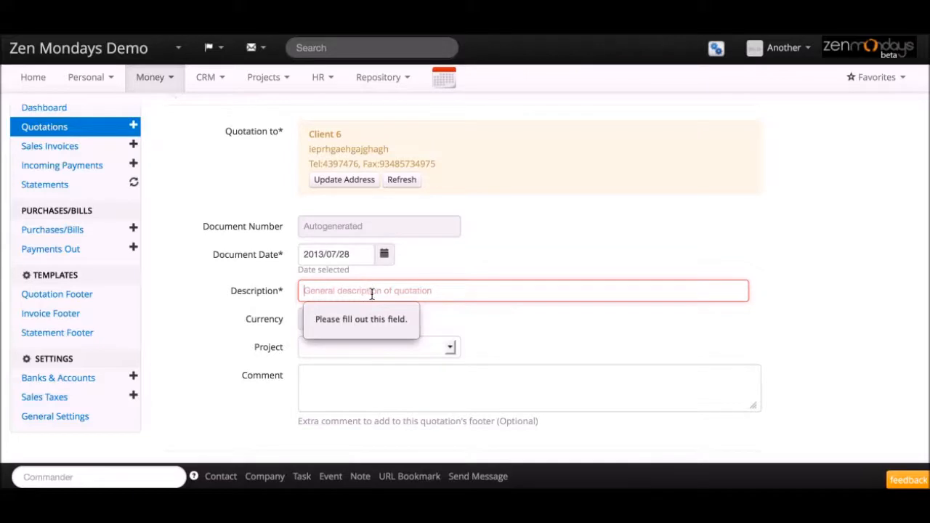
Step: Describe the quotation as Press Launch in MYR, no project, commenting 'Please call when PO is ready.'
{"action": "type", "text": "Press Launch"}
{"action": "left_click", "coordinate": [368, 328]}
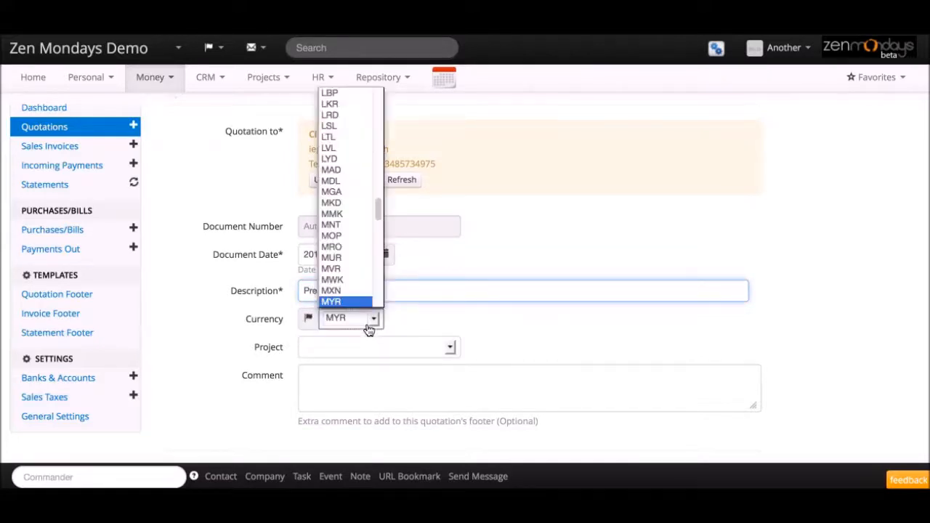
{"action": "left_click", "coordinate": [358, 299]}
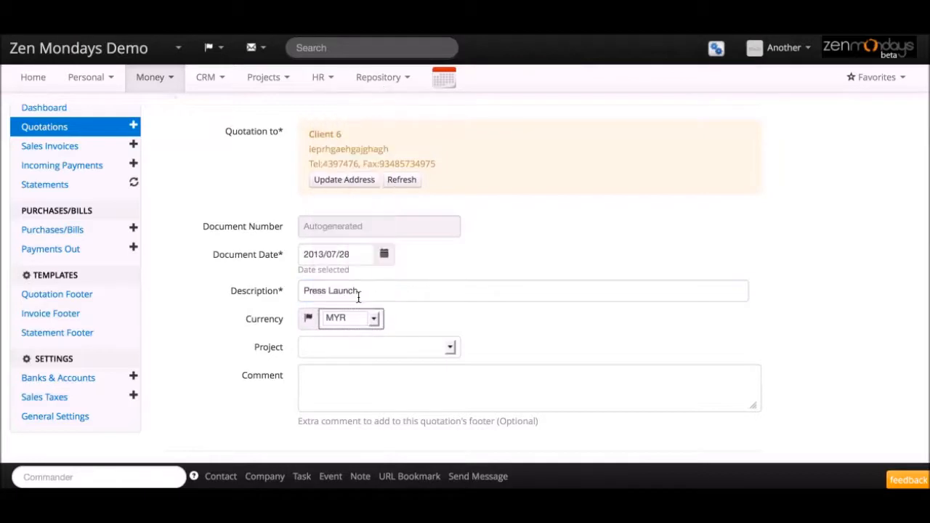
{"action": "left_click", "coordinate": [361, 345]}
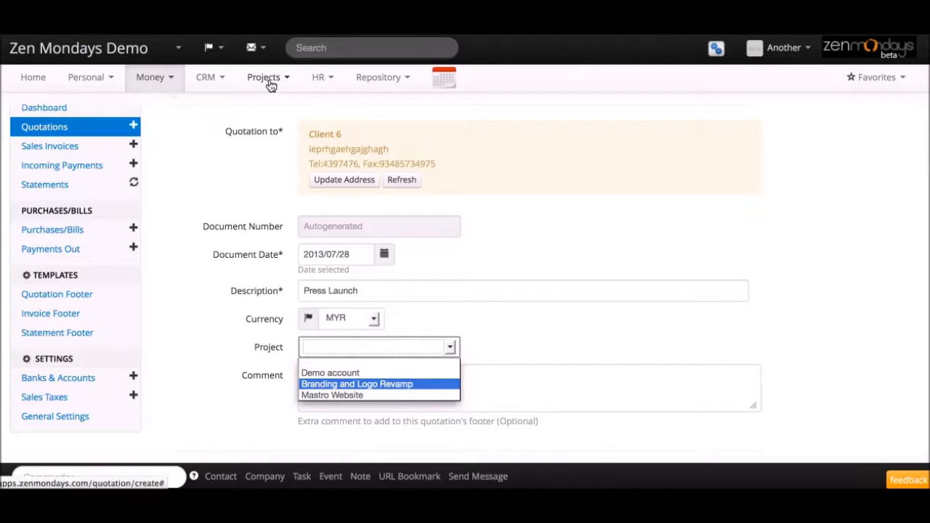
{"action": "left_click", "coordinate": [240, 416]}
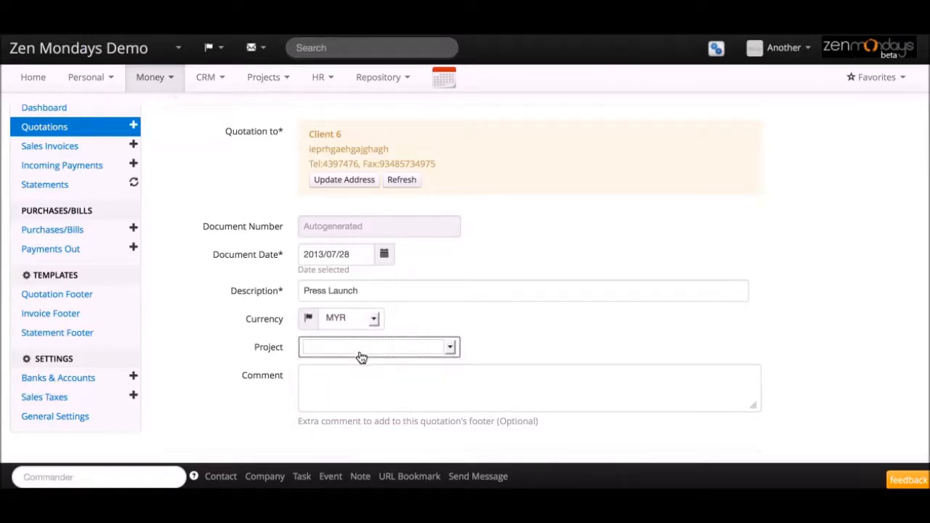
{"action": "left_click", "coordinate": [351, 389]}
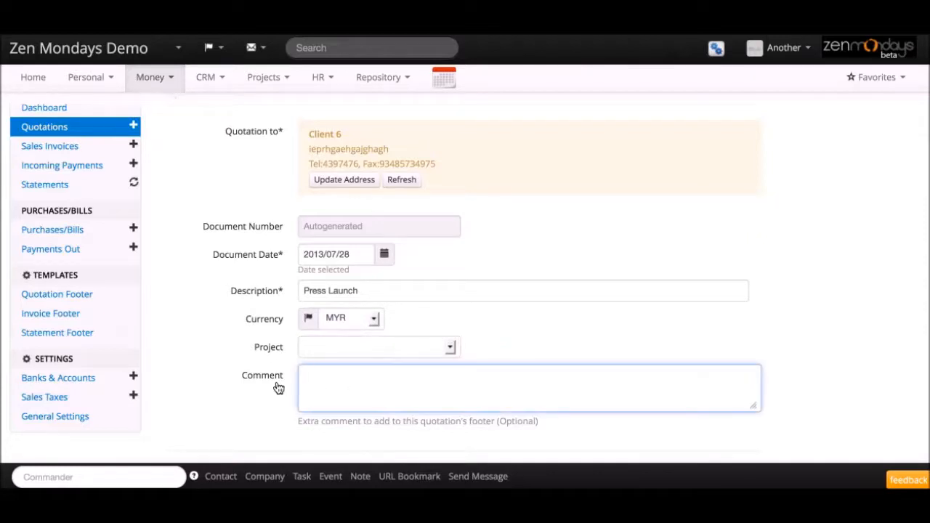
{"action": "scroll", "coordinate": [383, 393], "scroll_direction": "down", "scroll_amount": 1}
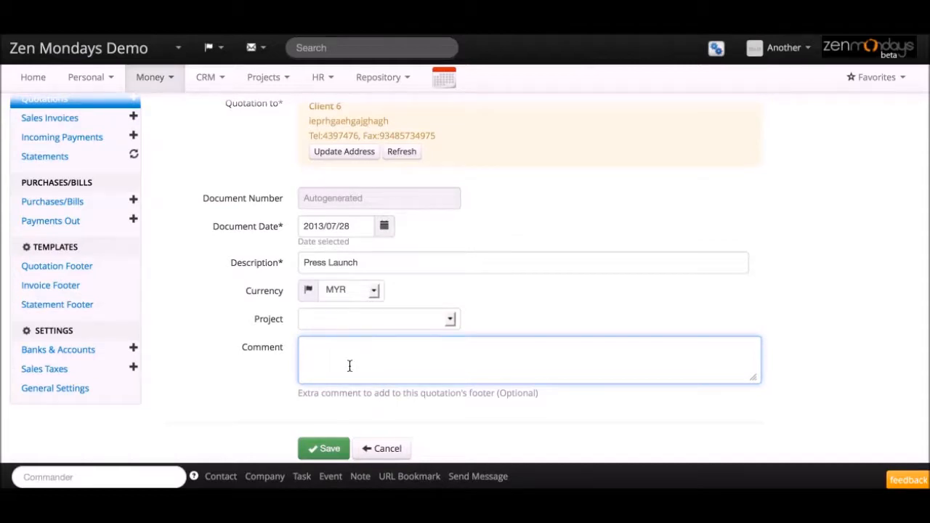
{"action": "type", "text": "lease call when PO is ready."}
Step: Save the quotation draft and start a new line item described as Press Release
{"action": "left_click", "coordinate": [326, 448]}
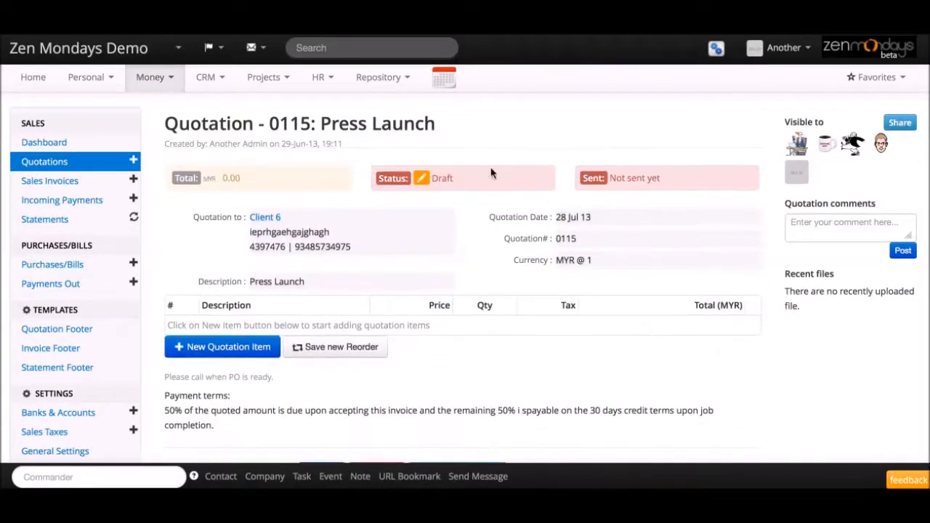
{"action": "left_click", "coordinate": [257, 355]}
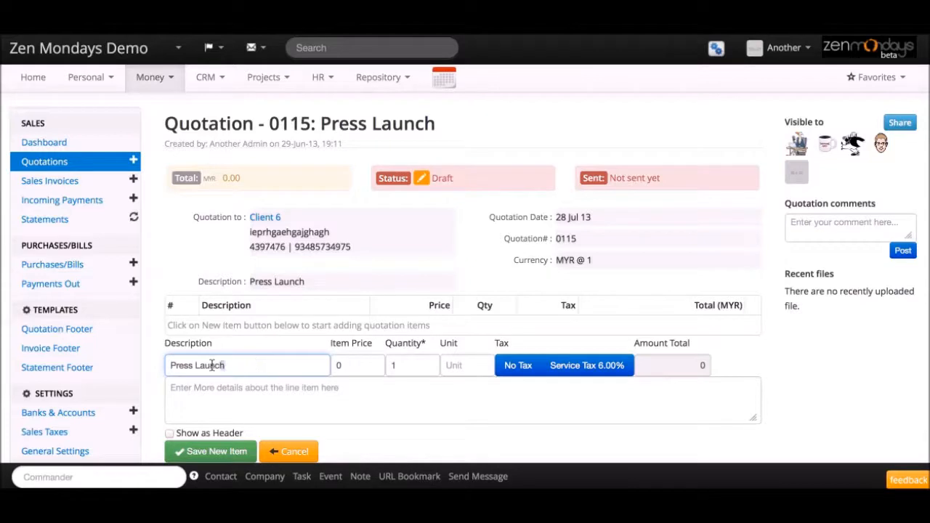
{"action": "left_click_drag", "start_coordinate": [222, 365], "coordinate": [165, 365]}
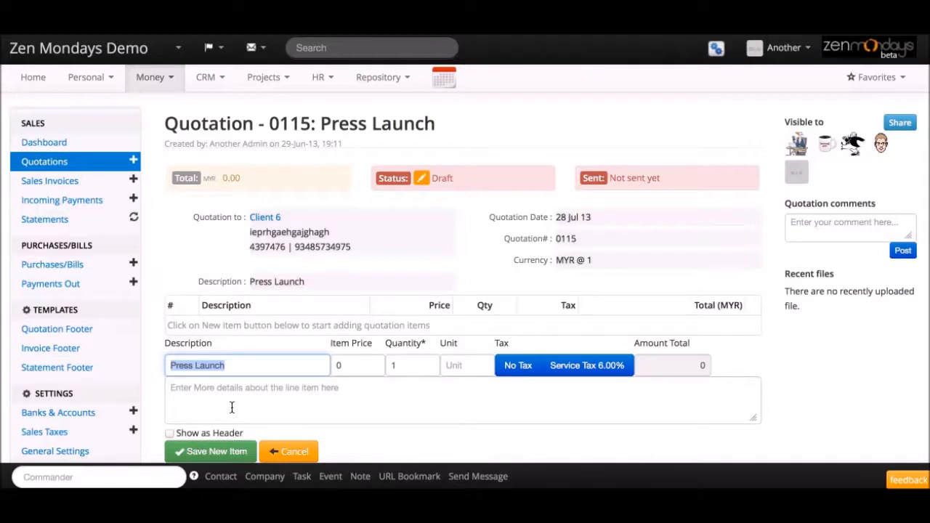
{"action": "key", "text": "Right"}
{"action": "key", "text": "BackSpace"}
{"action": "key", "text": "BackSpace"}
{"action": "key", "text": "BackSpace"}
{"action": "key", "text": "BackSpace"}
{"action": "key", "text": "BackSpace"}
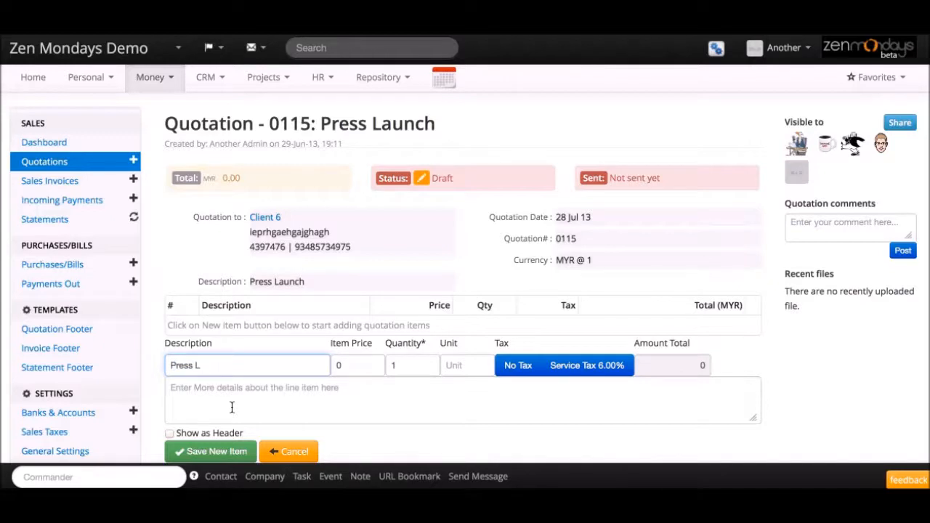
{"action": "type", "text": "Release"}
{"action": "key", "text": "Tab"}
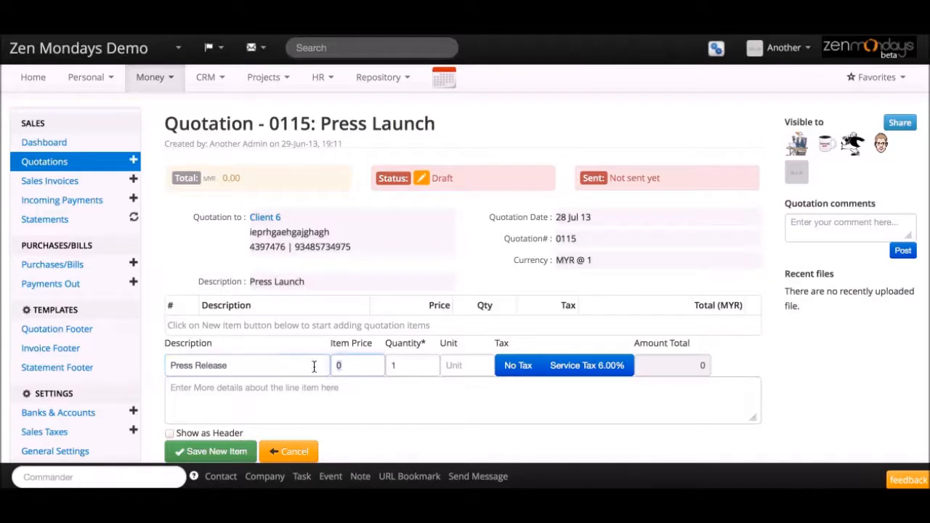
Step: Price the Press Release item at 10,000 × 1 with 6% service tax and save it
{"action": "type", "text": "10,000"}
{"action": "left_click", "coordinate": [458, 365]}
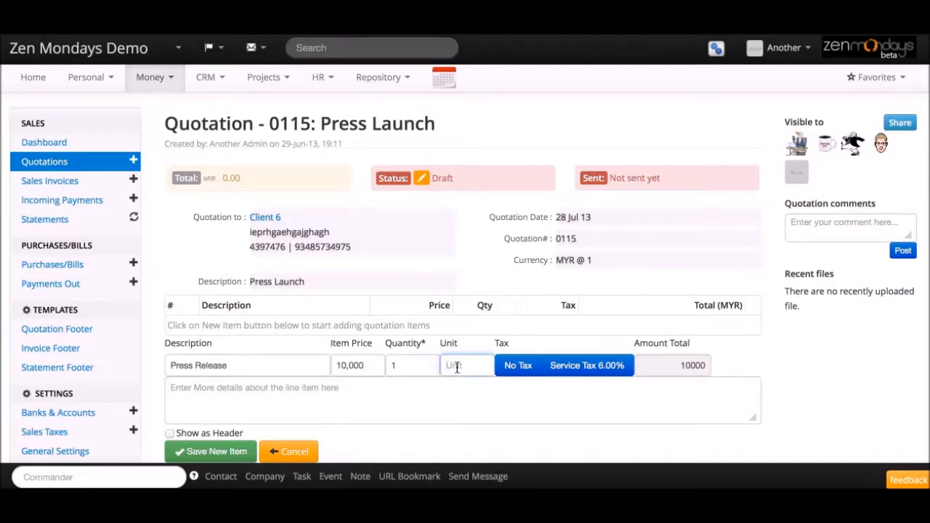
{"action": "left_click", "coordinate": [409, 373]}
{"action": "type", "text": "10"}
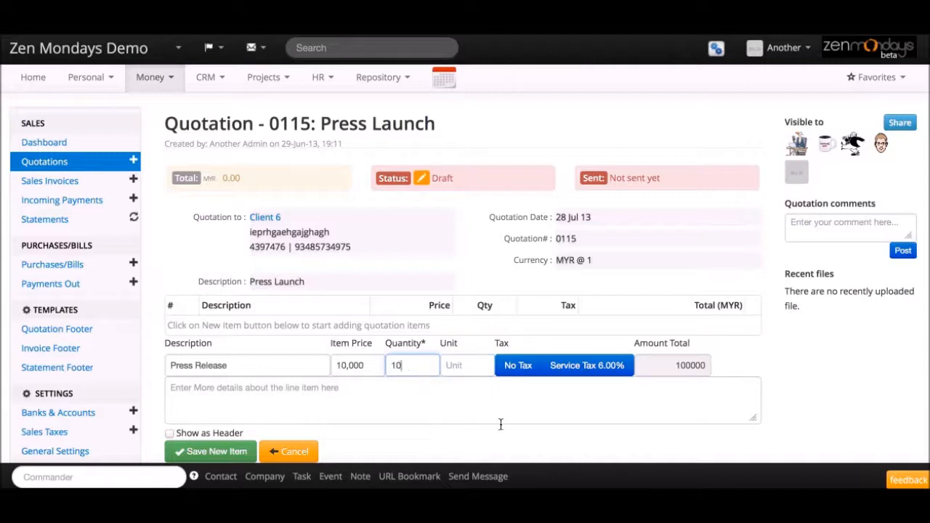
{"action": "left_click", "coordinate": [455, 364]}
{"action": "type", "text": "hours"}
{"action": "key", "text": "BackSpace"}
{"action": "key", "text": "BackSpace"}
{"action": "key", "text": "BackSpace"}
{"action": "key", "text": "BackSpace"}
{"action": "key", "text": "BackSpace"}
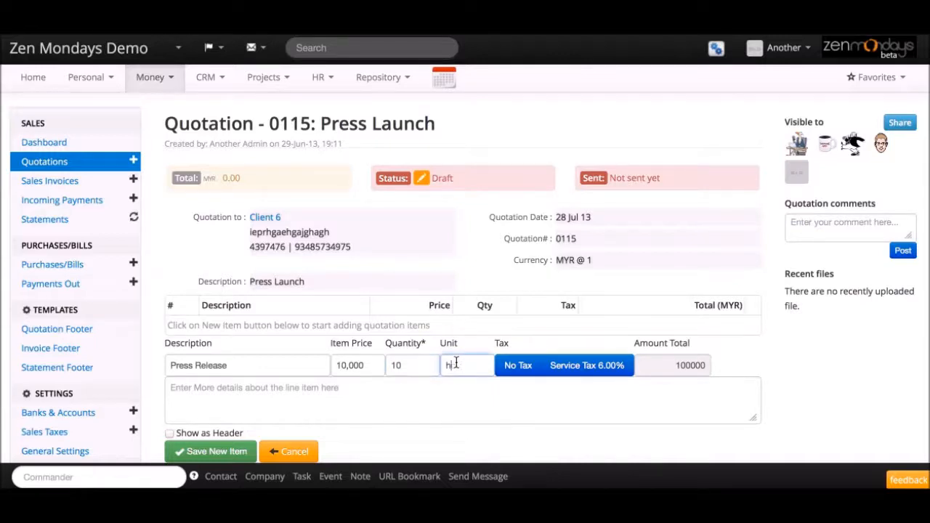
{"action": "left_click", "coordinate": [404, 367]}
{"action": "key", "text": "BackSpace"}
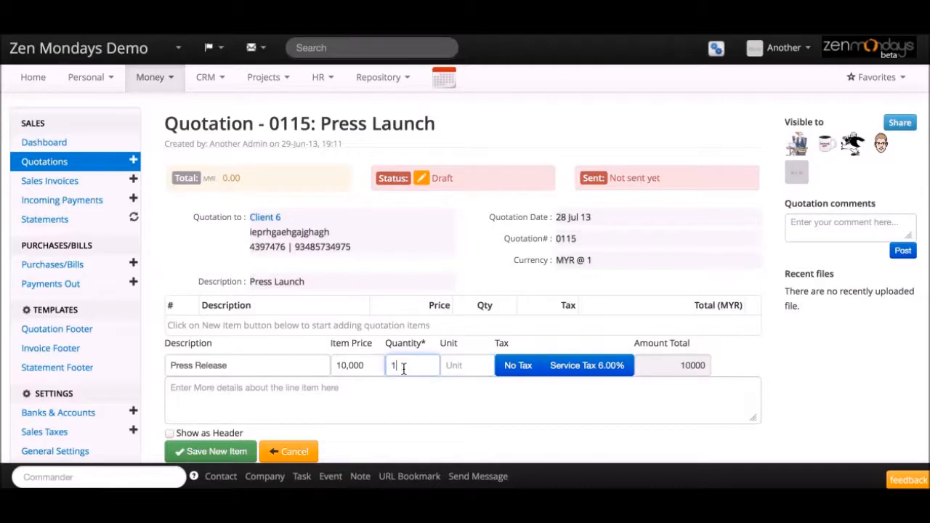
{"action": "left_click", "coordinate": [587, 366]}
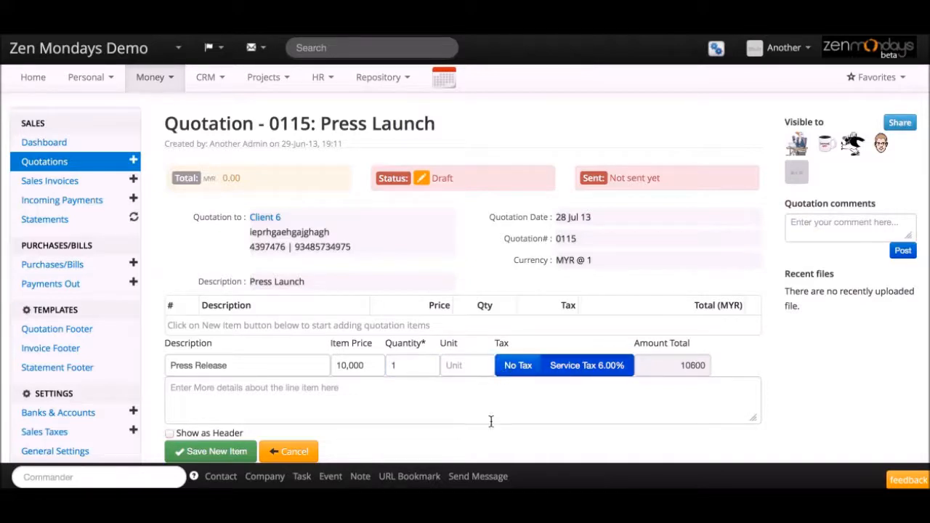
{"action": "scroll", "coordinate": [548, 410], "scroll_direction": "down", "scroll_amount": 3}
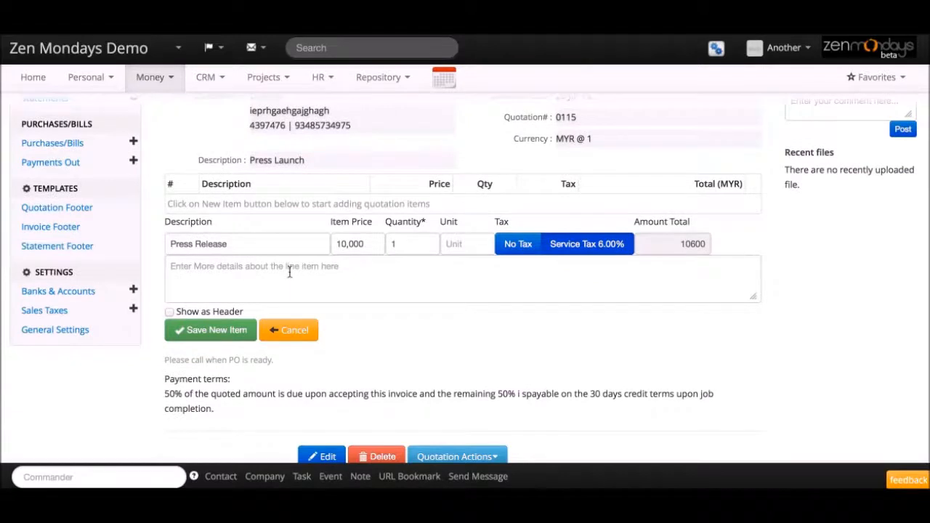
{"action": "left_click", "coordinate": [207, 331]}
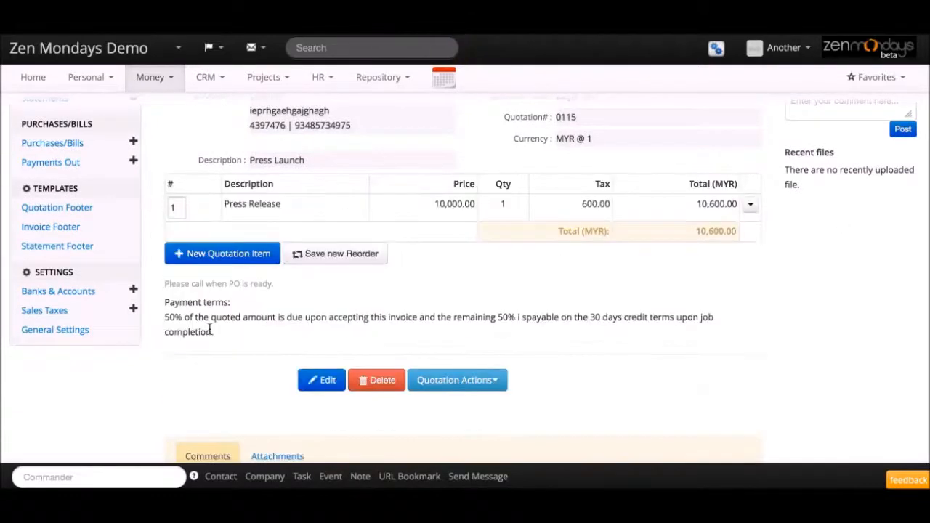
Step: Add a Speech item at 20,000 with 6% service tax and details 'Speech for the CEO'
{"action": "left_click", "coordinate": [218, 253]}
{"action": "type", "text": "Speech"}
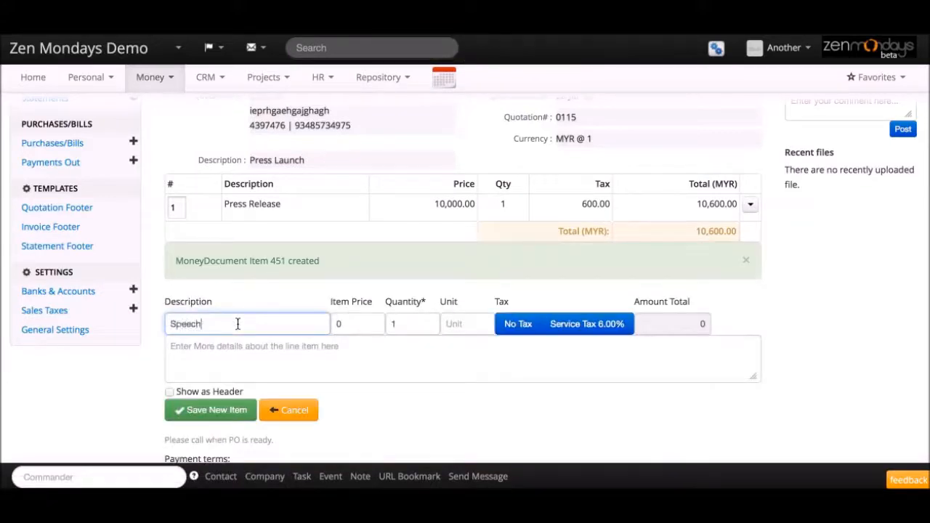
{"action": "left_click", "coordinate": [367, 324]}
{"action": "type", "text": "20,000"}
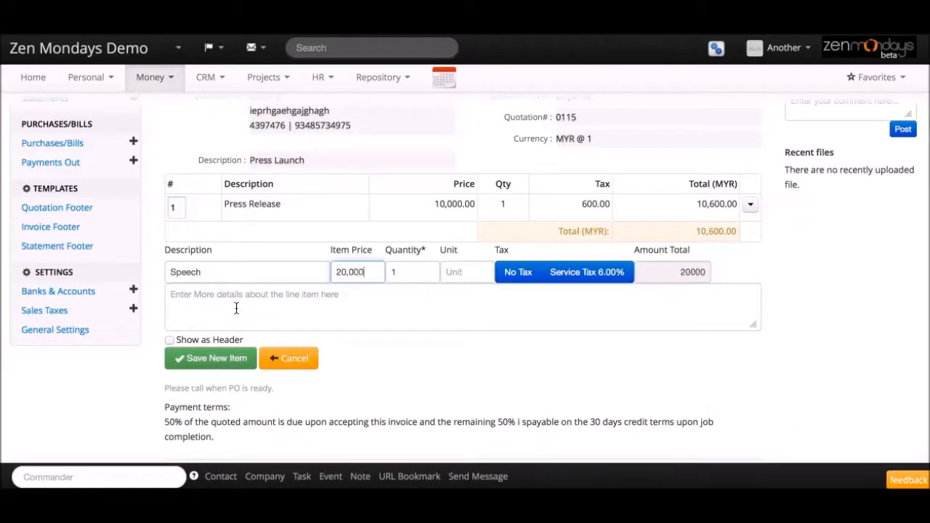
{"action": "left_click", "coordinate": [585, 278]}
{"action": "left_click", "coordinate": [316, 310]}
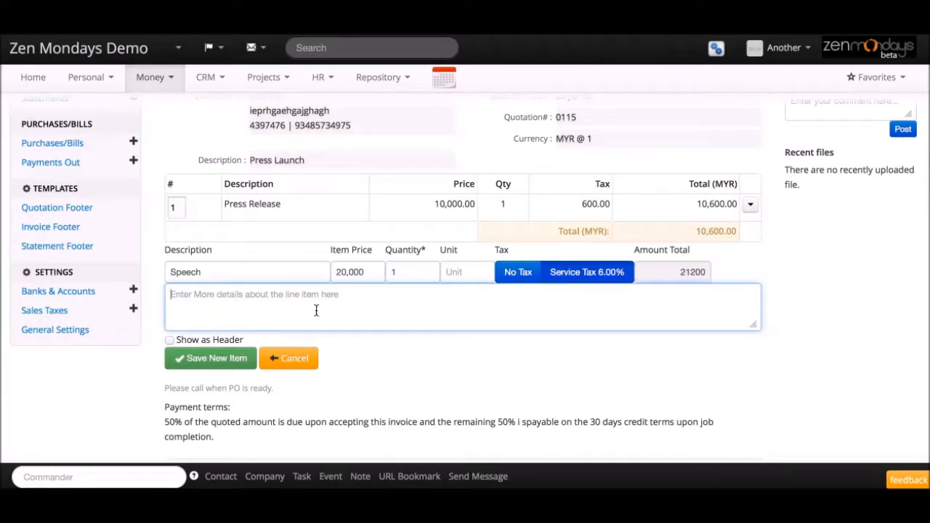
{"action": "type", "text": "Sp"}
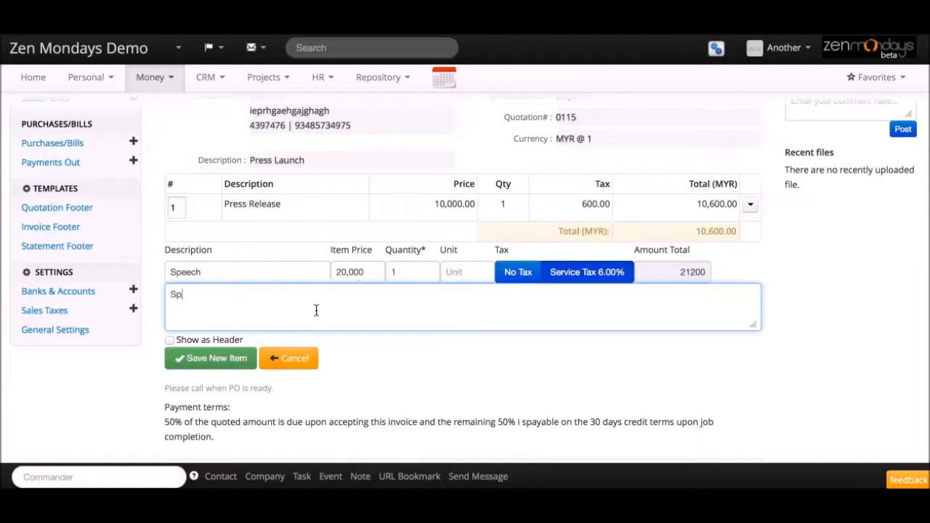
{"action": "type", "text": "eech for the CEO"}
{"action": "left_click", "coordinate": [207, 359]}
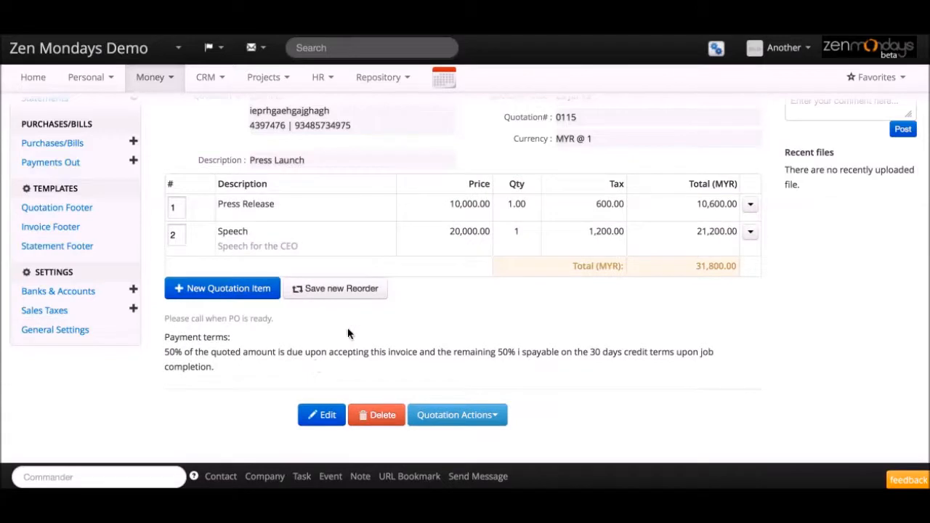
{"action": "left_click", "coordinate": [501, 415]}
{"action": "left_click", "coordinate": [474, 458]}
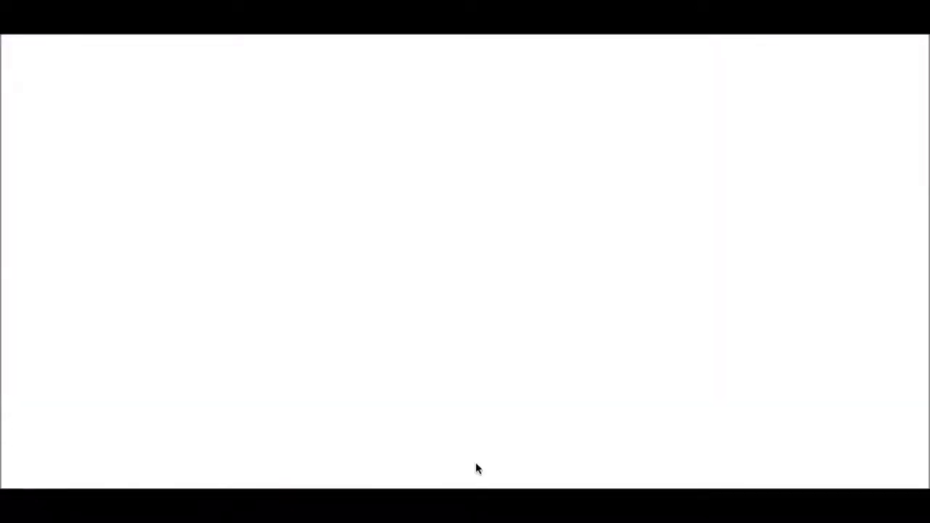
{"action": "scroll", "coordinate": [424, 234], "scroll_direction": "down", "scroll_amount": 1}
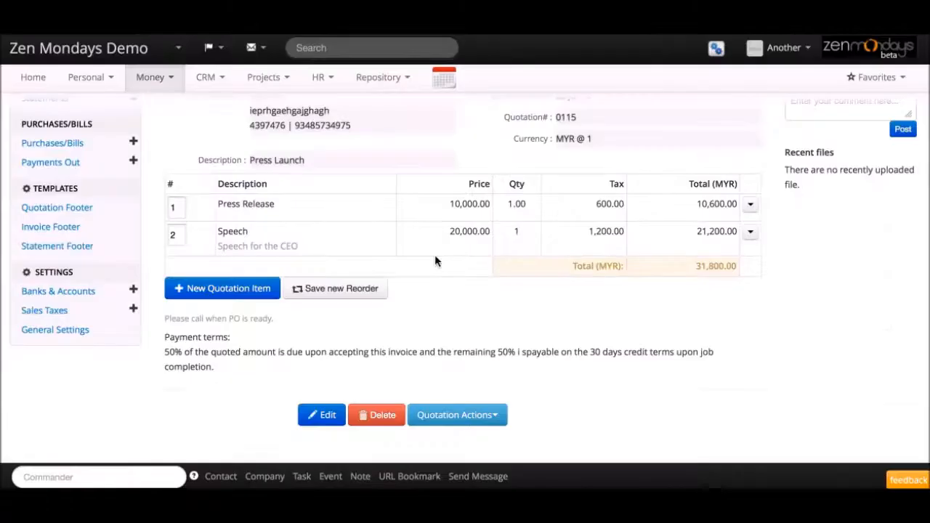
Step: Approve and confirm quotation 0115 from Quotation Actions
{"action": "left_click", "coordinate": [497, 414]}
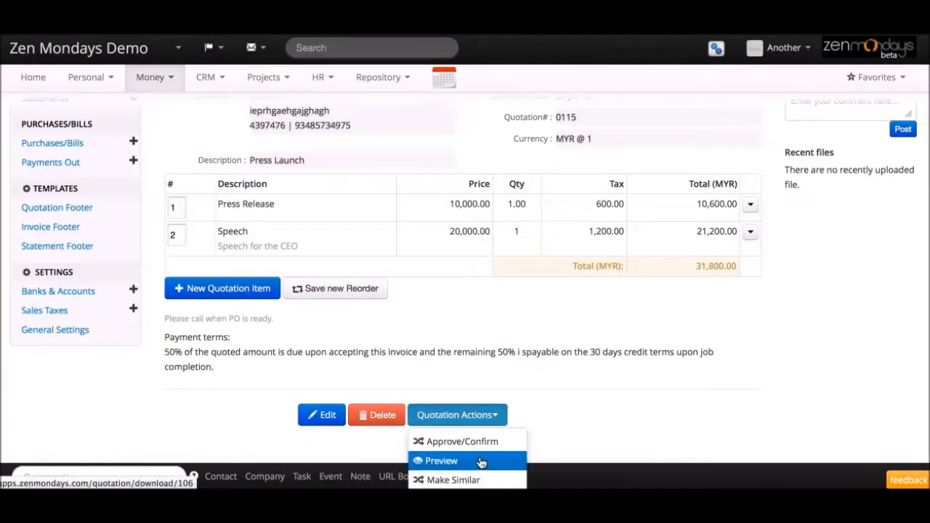
{"action": "left_click", "coordinate": [477, 443]}
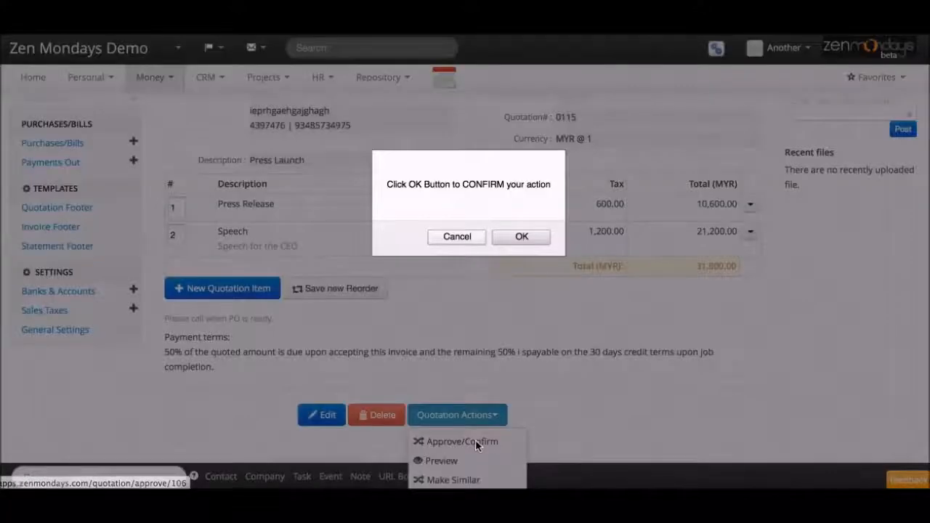
{"action": "left_click", "coordinate": [521, 237]}
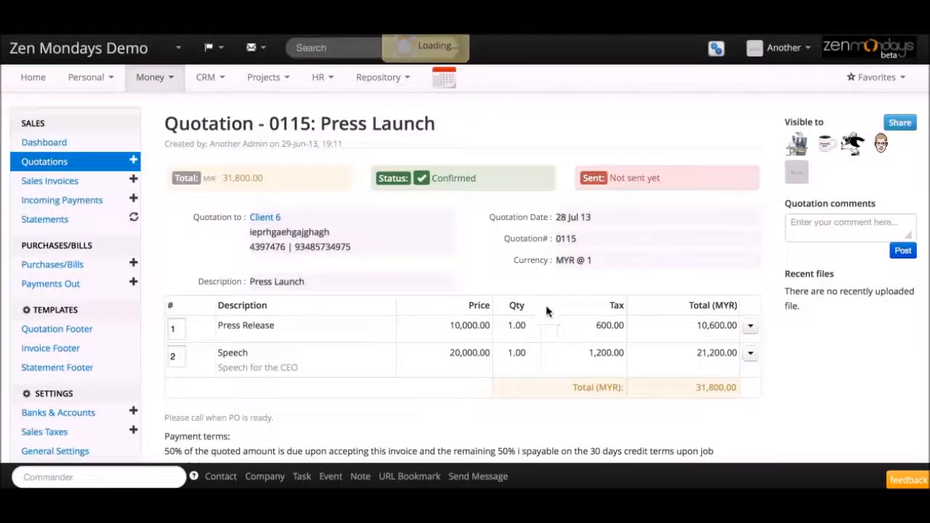
{"action": "scroll", "coordinate": [532, 259], "scroll_direction": "down", "scroll_amount": 4}
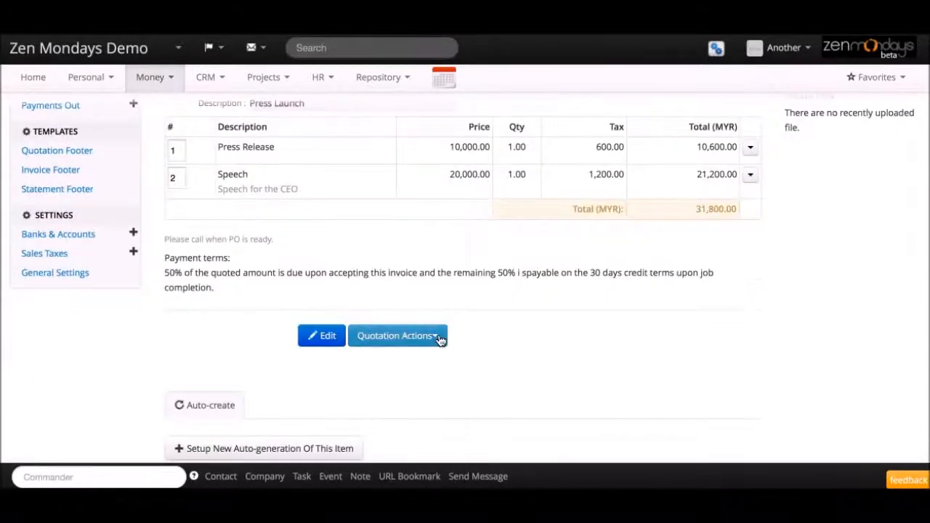
Step: Open the Send via Email form, close it without sending, and reopen Quotation Actions
{"action": "left_click", "coordinate": [406, 335]}
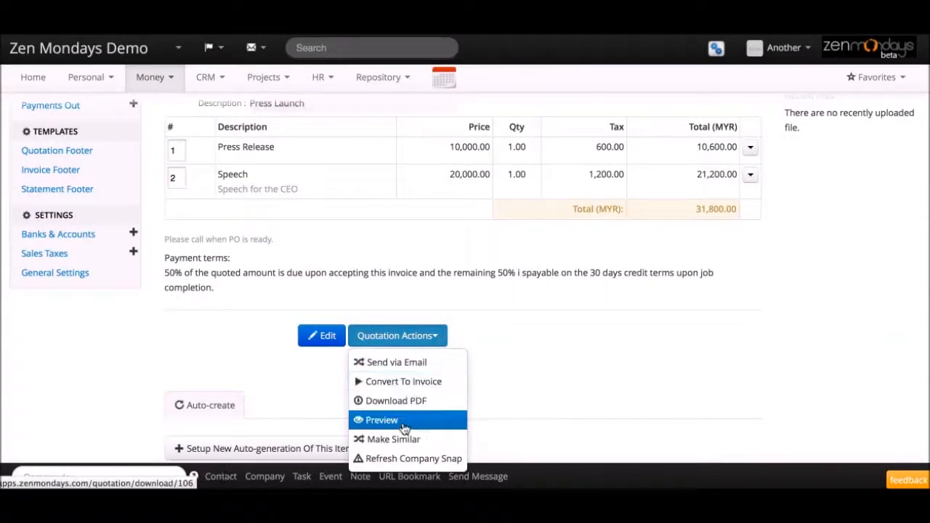
{"action": "left_click", "coordinate": [401, 361]}
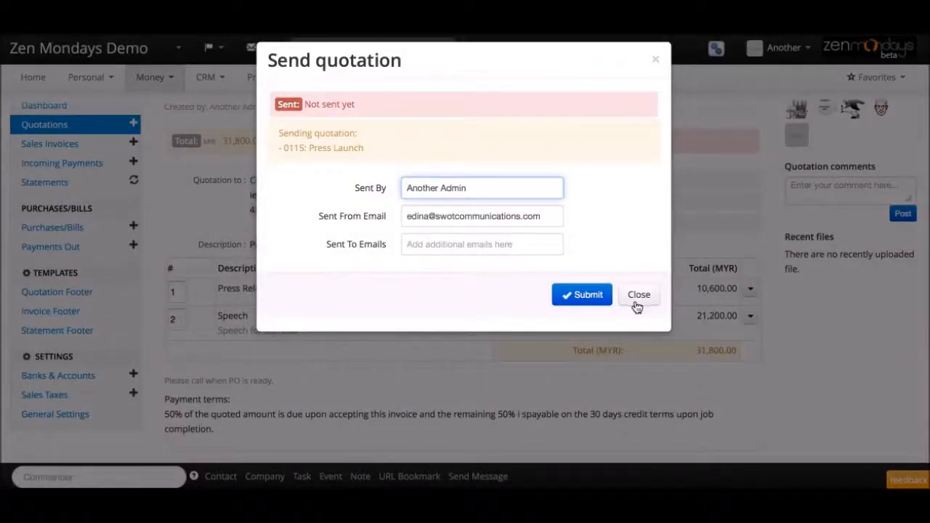
{"action": "left_click", "coordinate": [638, 301]}
{"action": "scroll", "coordinate": [635, 298], "scroll_direction": "down", "scroll_amount": 3}
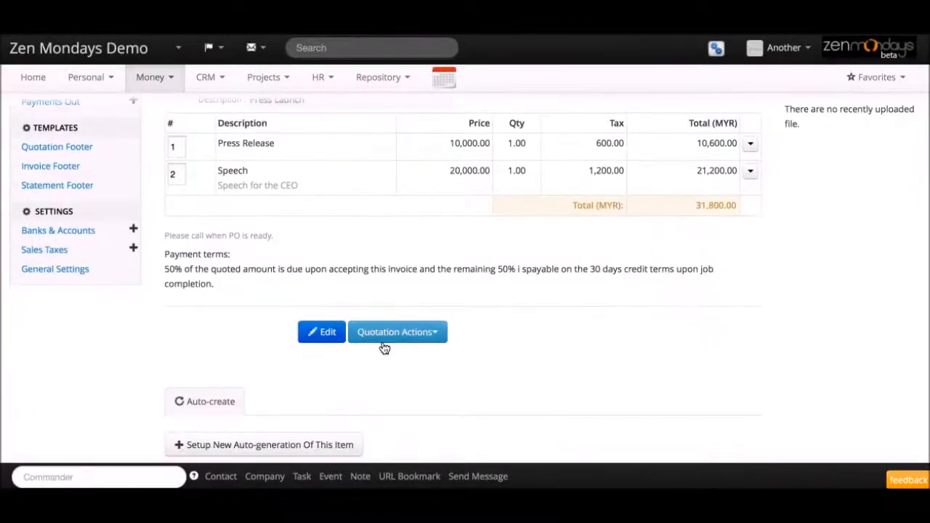
{"action": "left_click", "coordinate": [389, 339]}
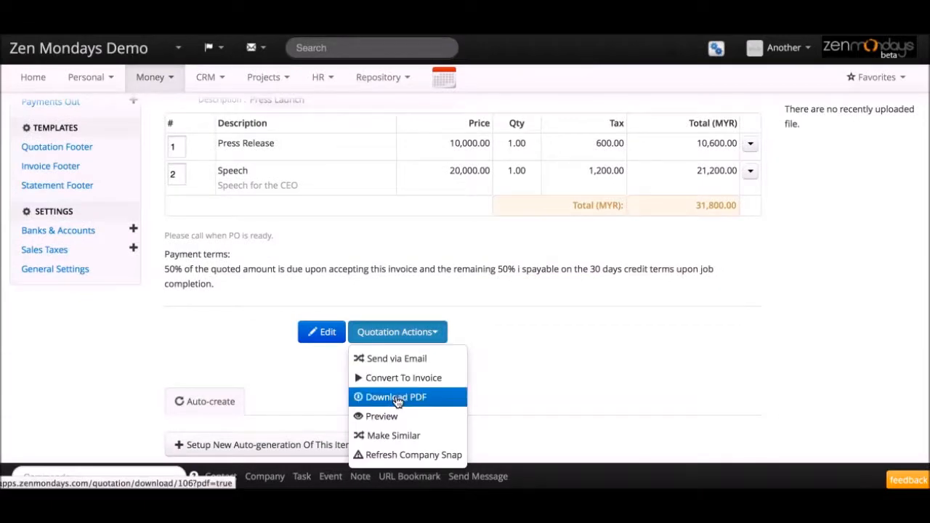